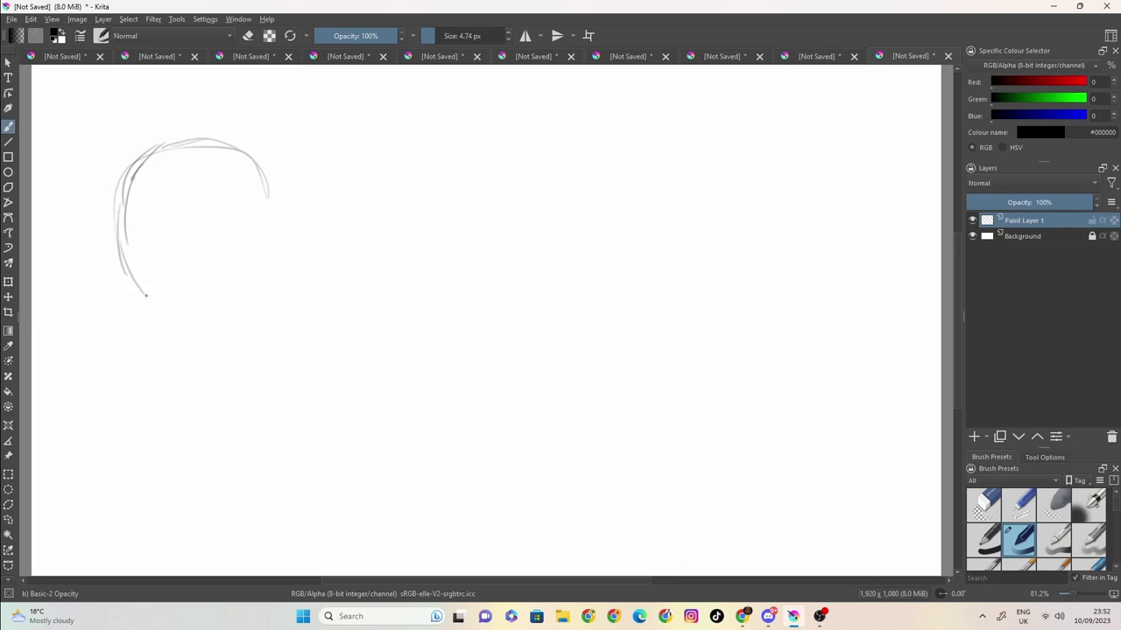
Sketch a three-quarter-view head: a round skull, a tapering jaw and an ear
mouse_move(271, 194)
mouse_down()
mouse_move(271, 226)
mouse_move(235, 292)
mouse_up()
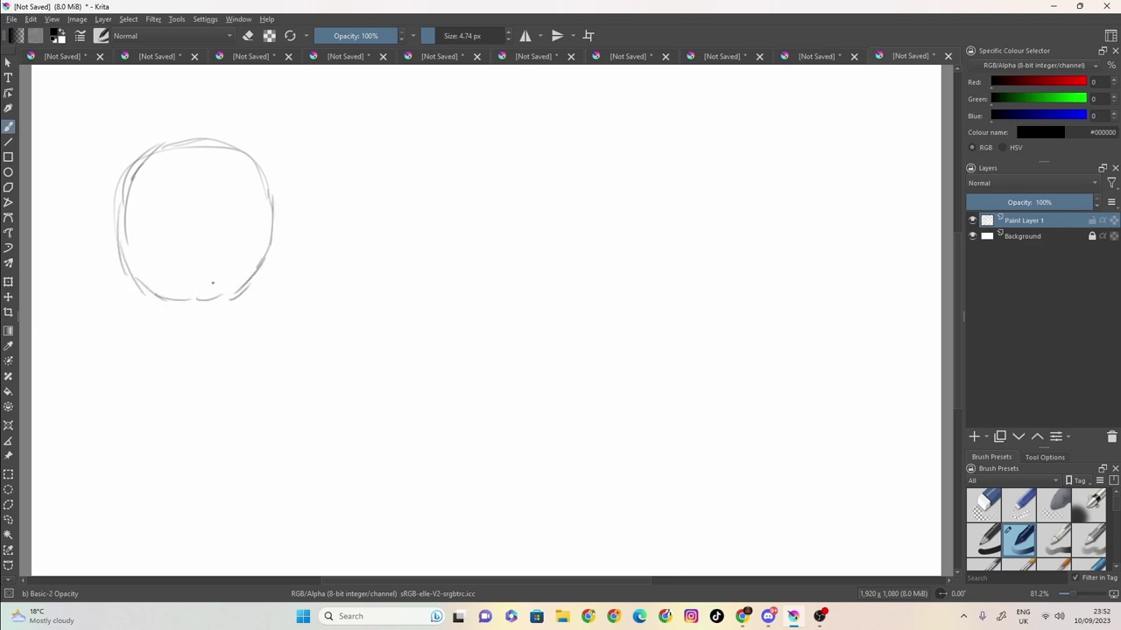
mouse_move(131, 285)
mouse_down()
mouse_move(142, 326)
mouse_move(171, 352)
mouse_move(189, 349)
mouse_move(174, 343)
mouse_move(195, 342)
mouse_move(230, 296)
mouse_move(245, 303)
mouse_up()
mouse_move(244, 263)
mouse_down()
mouse_move(241, 312)
mouse_move(186, 341)
mouse_up()
mouse_move(243, 222)
mouse_down()
mouse_move(275, 242)
mouse_move(245, 271)
mouse_up()
mouse_move(267, 194)
mouse_down()
mouse_move(272, 221)
mouse_move(272, 205)
mouse_move(242, 240)
mouse_move(244, 259)
mouse_up()
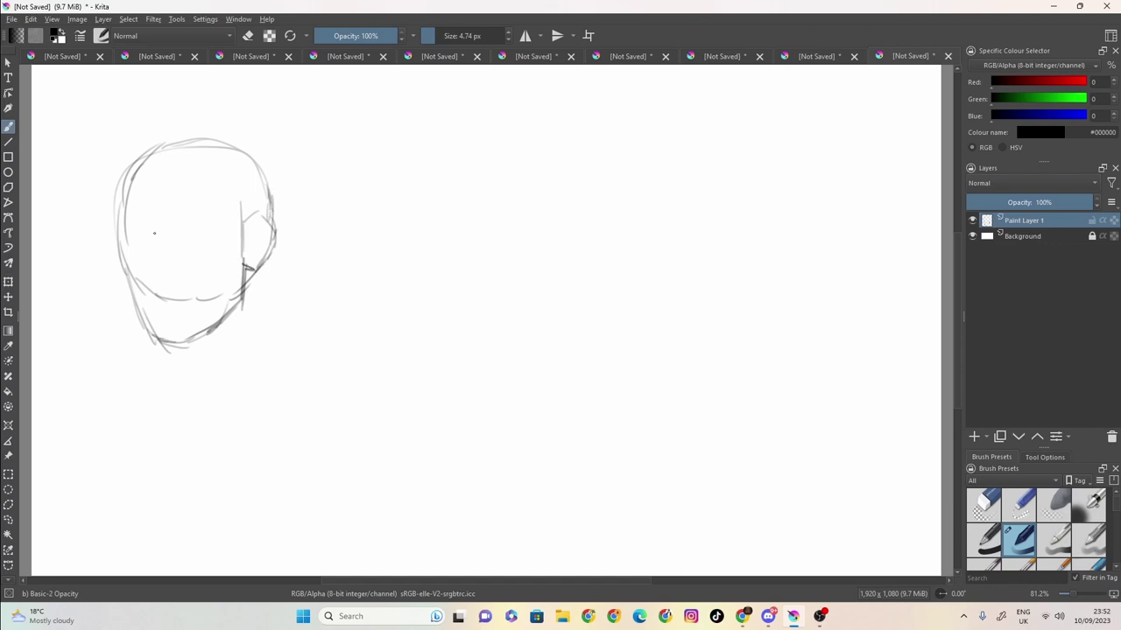
Draw the first head's hair with a jagged fringe, long pointed side strands and a spiky outline around the crown
drag(121, 189, 114, 222)
mouse_move(133, 171)
mouse_down()
mouse_move(118, 214)
mouse_move(211, 203)
mouse_move(237, 245)
mouse_move(228, 298)
mouse_up()
mouse_move(227, 207)
mouse_down()
mouse_move(229, 353)
mouse_move(248, 290)
mouse_move(247, 208)
mouse_up()
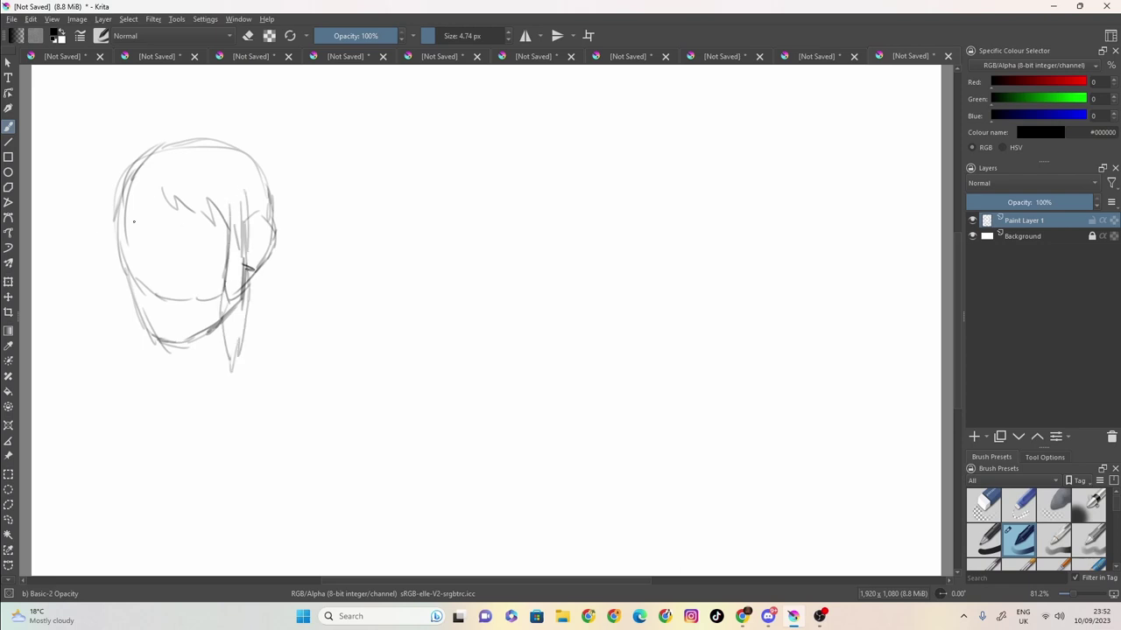
mouse_move(159, 186)
mouse_down()
mouse_move(114, 219)
mouse_move(120, 194)
mouse_move(105, 226)
mouse_move(127, 272)
mouse_up()
mouse_move(112, 200)
mouse_down()
mouse_move(131, 150)
mouse_move(207, 131)
mouse_up()
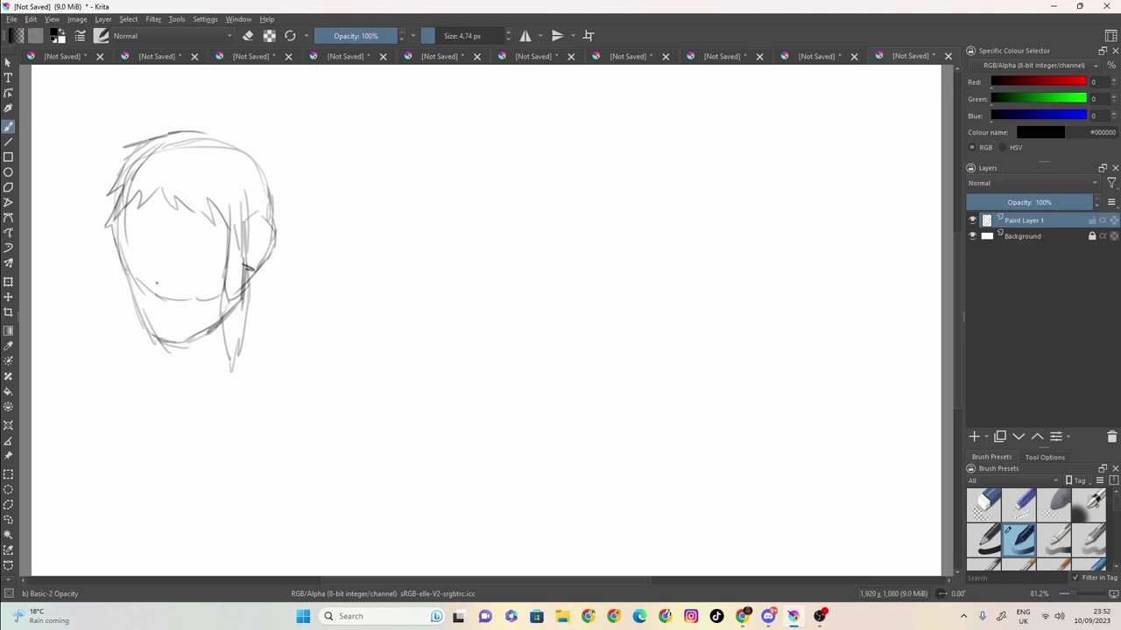
drag(124, 275, 140, 371)
drag(143, 331, 142, 374)
mouse_move(125, 232)
mouse_down()
mouse_move(151, 244)
mouse_move(128, 229)
mouse_move(148, 231)
mouse_move(120, 234)
mouse_move(135, 237)
mouse_move(123, 238)
mouse_move(125, 268)
mouse_move(130, 202)
mouse_up()
mouse_move(276, 223)
mouse_down()
mouse_move(287, 189)
mouse_move(260, 146)
mouse_move(284, 165)
mouse_move(203, 121)
mouse_move(187, 138)
mouse_up()
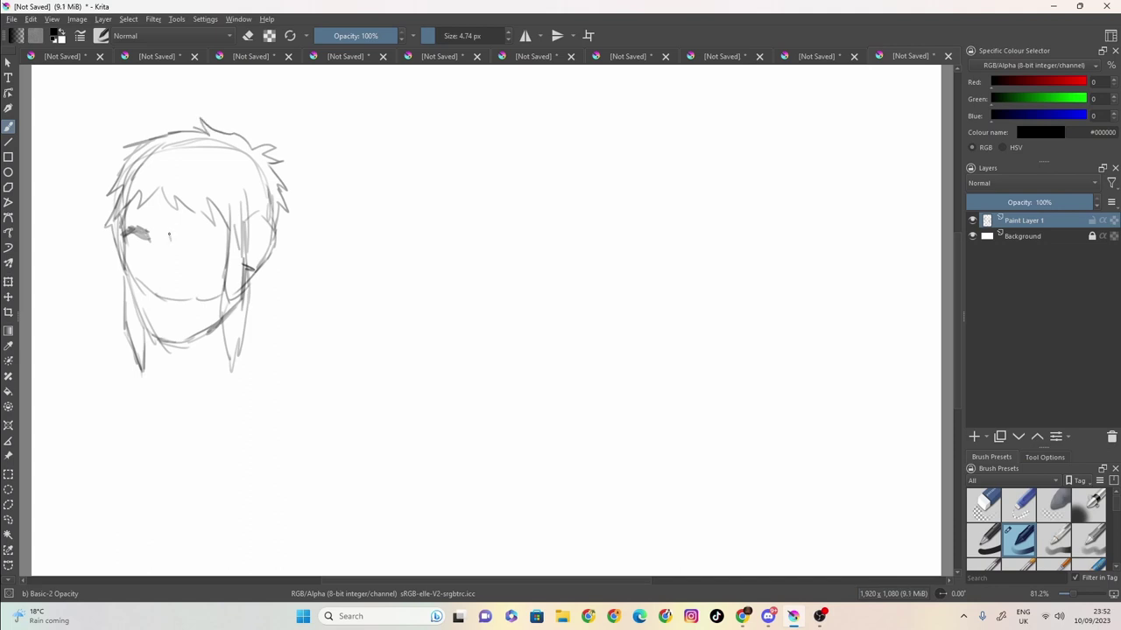
Add thick shaded eyebrows, a nose, eyes and a wide mouth to the three-quarter-view face
mouse_move(169, 235)
mouse_down()
mouse_move(215, 236)
mouse_move(152, 236)
mouse_move(160, 288)
mouse_move(176, 282)
mouse_up()
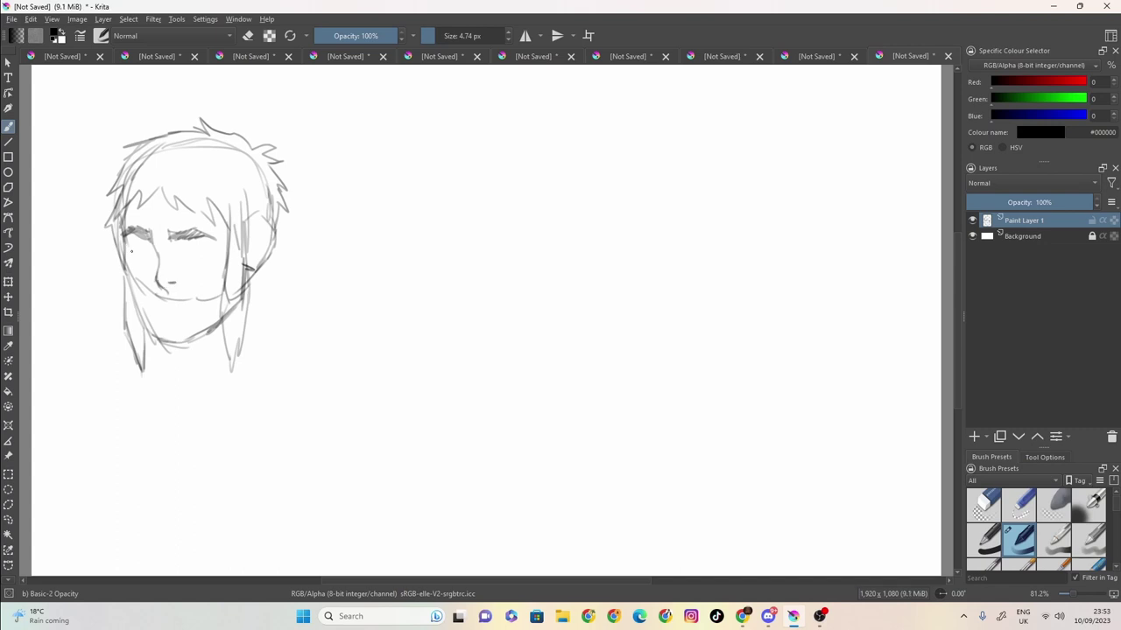
mouse_move(130, 254)
mouse_down()
mouse_move(136, 244)
mouse_move(154, 257)
mouse_up()
drag(137, 248, 135, 258)
mouse_move(137, 260)
mouse_down()
mouse_move(206, 248)
mouse_move(187, 257)
mouse_move(198, 255)
mouse_up()
mouse_move(159, 308)
mouse_down()
mouse_move(209, 301)
mouse_move(152, 308)
mouse_up()
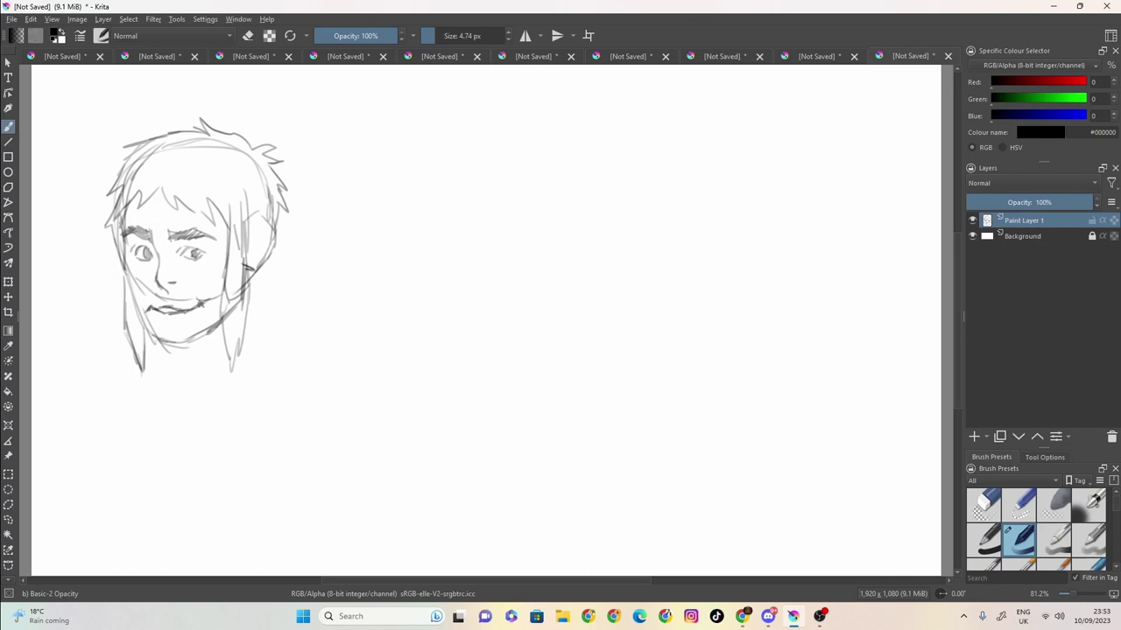
Erase the mouth and the guide arc around it, and return to drawing with a 4.17 px brush
click(247, 35)
drag(436, 35, 454, 35)
drag(170, 324, 195, 304)
drag(445, 36, 427, 36)
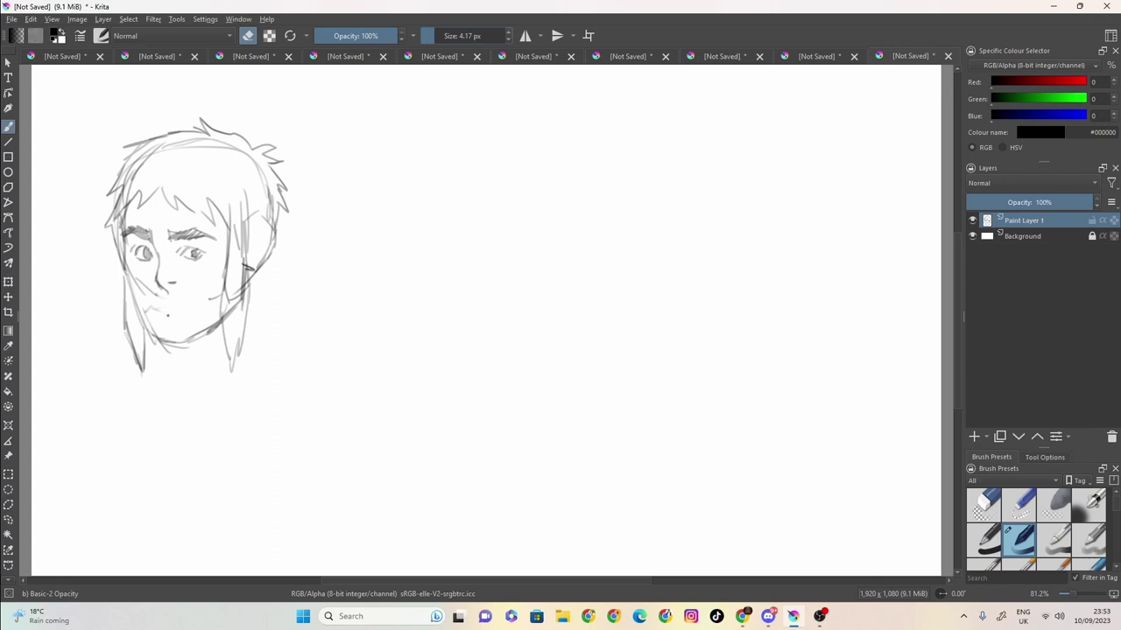
key(e)
Try a smaller mouth on the three-quarter-view face and erase it with a 20.30 px eraser
mouse_move(168, 306)
mouse_down()
mouse_move(196, 307)
mouse_move(178, 317)
mouse_up()
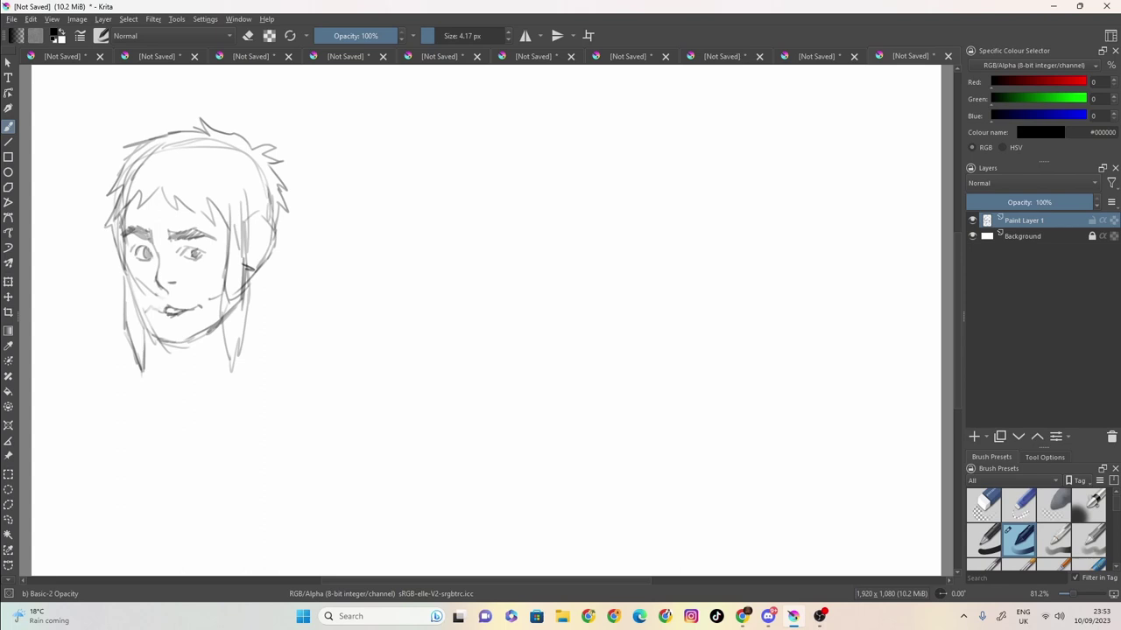
click(248, 35)
mouse_move(194, 302)
mouse_down()
mouse_move(167, 314)
mouse_move(200, 312)
mouse_move(152, 311)
mouse_up()
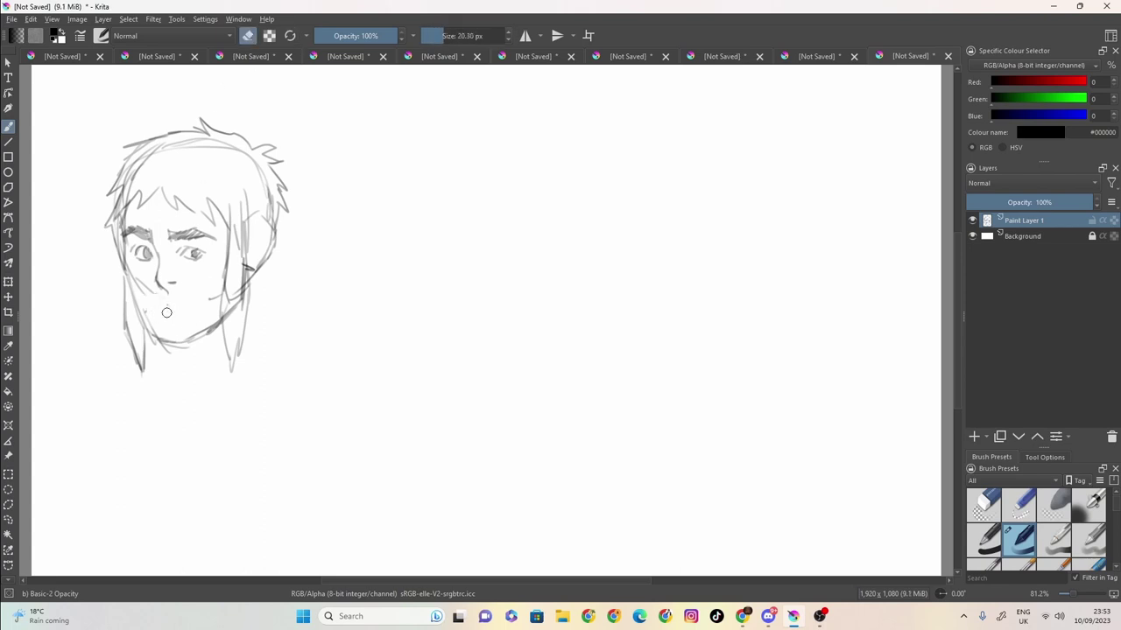
drag(442, 35, 427, 35)
key(e)
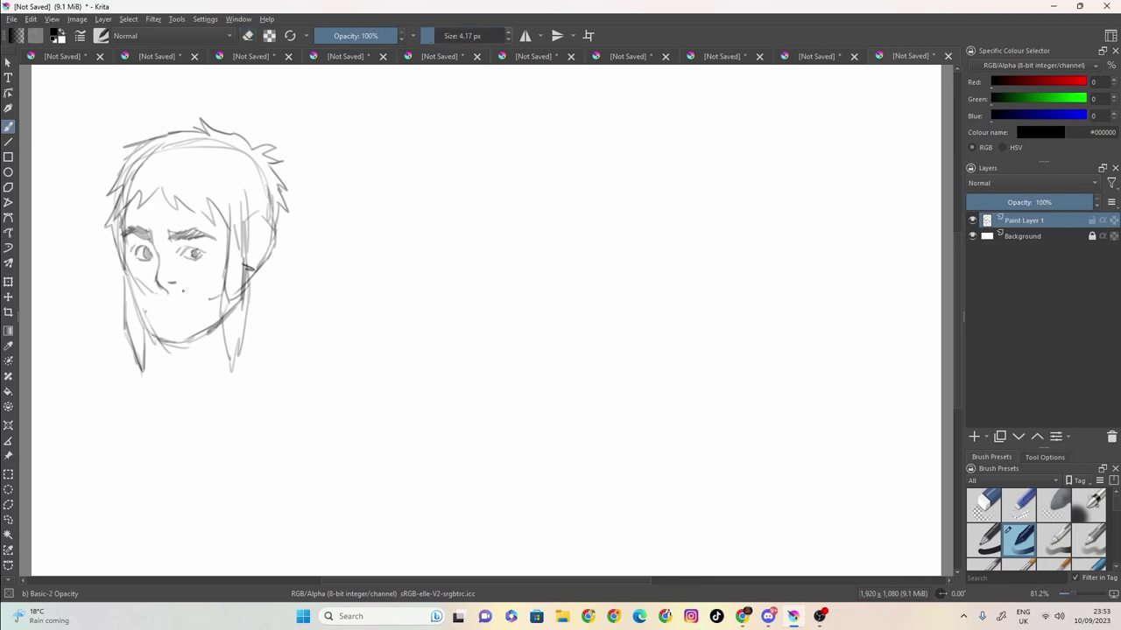
Redraw the mouth as a wide slanted smile line and reinforce the jaw and chin outline
mouse_move(164, 309)
mouse_down()
mouse_move(204, 302)
mouse_move(189, 308)
mouse_up()
mouse_move(123, 238)
mouse_down()
mouse_move(154, 343)
mouse_move(200, 331)
mouse_move(170, 342)
mouse_up()
mouse_move(224, 308)
mouse_down()
mouse_move(176, 343)
mouse_move(129, 291)
mouse_up()
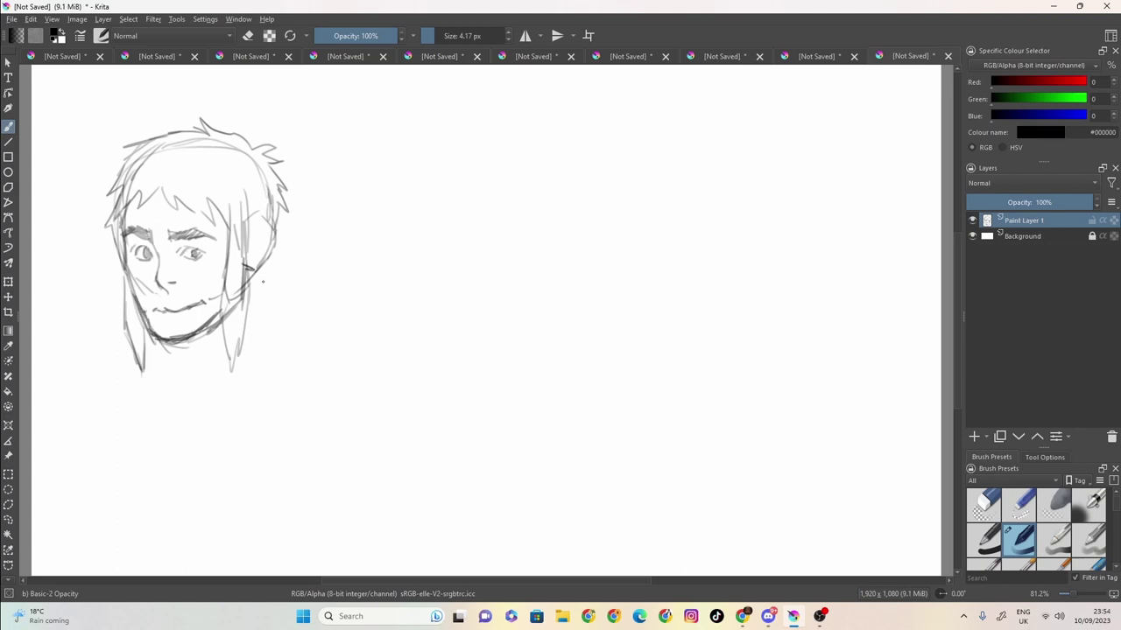
Draw the first portrait's shaded neck, shoulders and collarbones, and detail the inner ear
drag(184, 347, 208, 398)
mouse_move(217, 319)
mouse_down()
mouse_move(179, 357)
mouse_move(178, 385)
mouse_move(153, 398)
mouse_move(182, 421)
mouse_up()
mouse_move(260, 270)
mouse_down()
mouse_move(253, 359)
mouse_move(294, 393)
mouse_move(248, 433)
mouse_up()
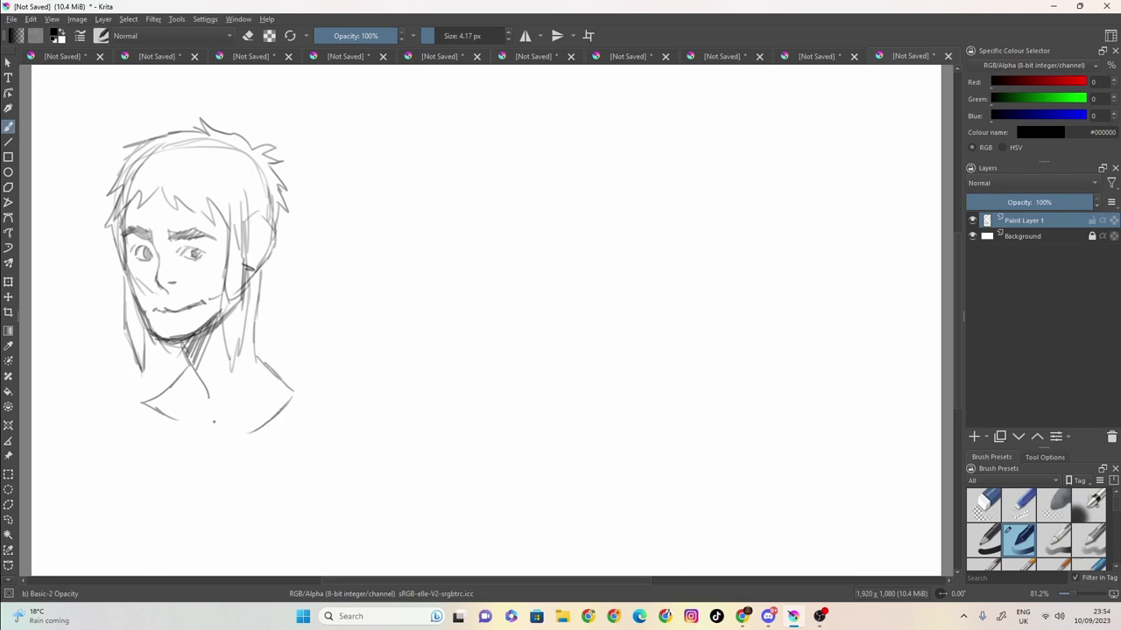
mouse_move(176, 412)
mouse_down()
mouse_move(252, 409)
mouse_move(262, 279)
mouse_move(260, 300)
mouse_up()
mouse_move(250, 226)
mouse_down()
mouse_move(261, 256)
mouse_move(247, 220)
mouse_up()
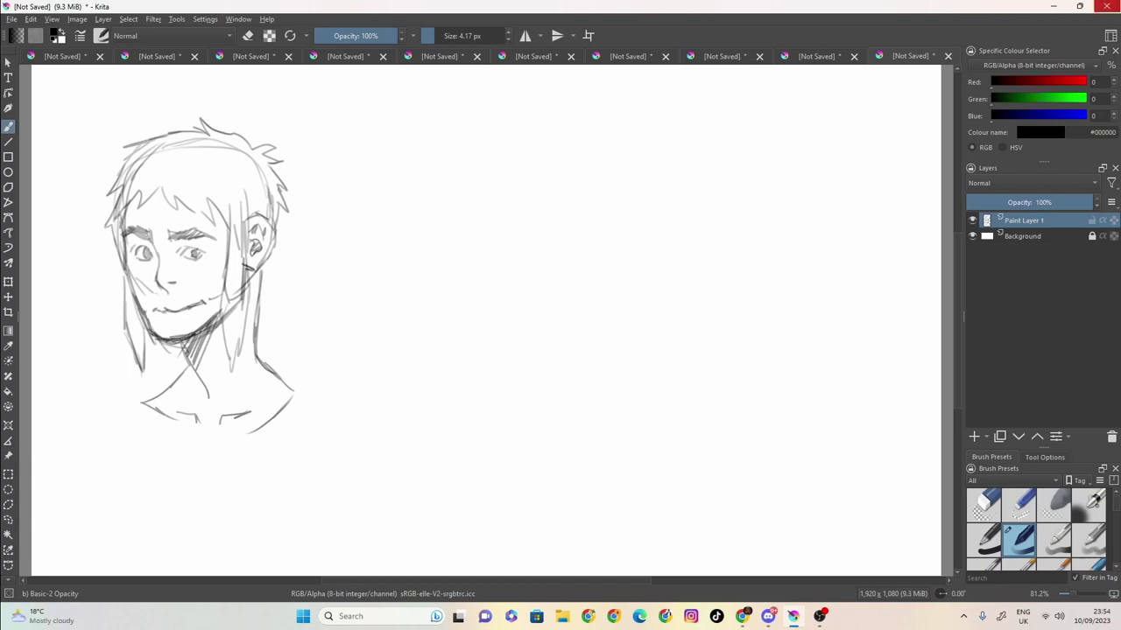
click(819, 617)
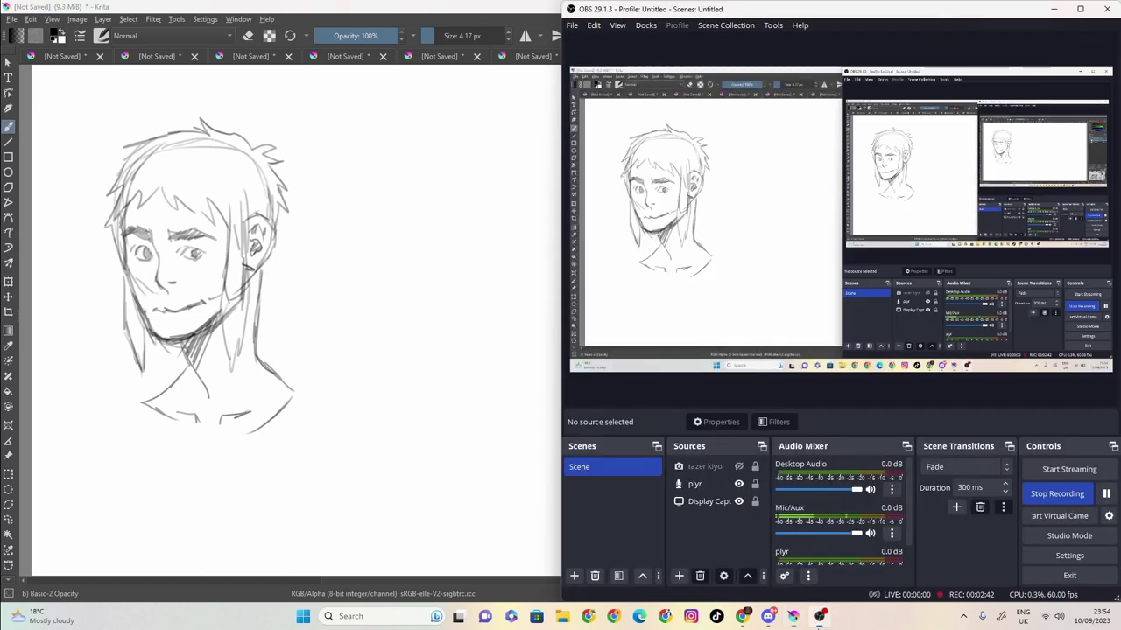
click(819, 617)
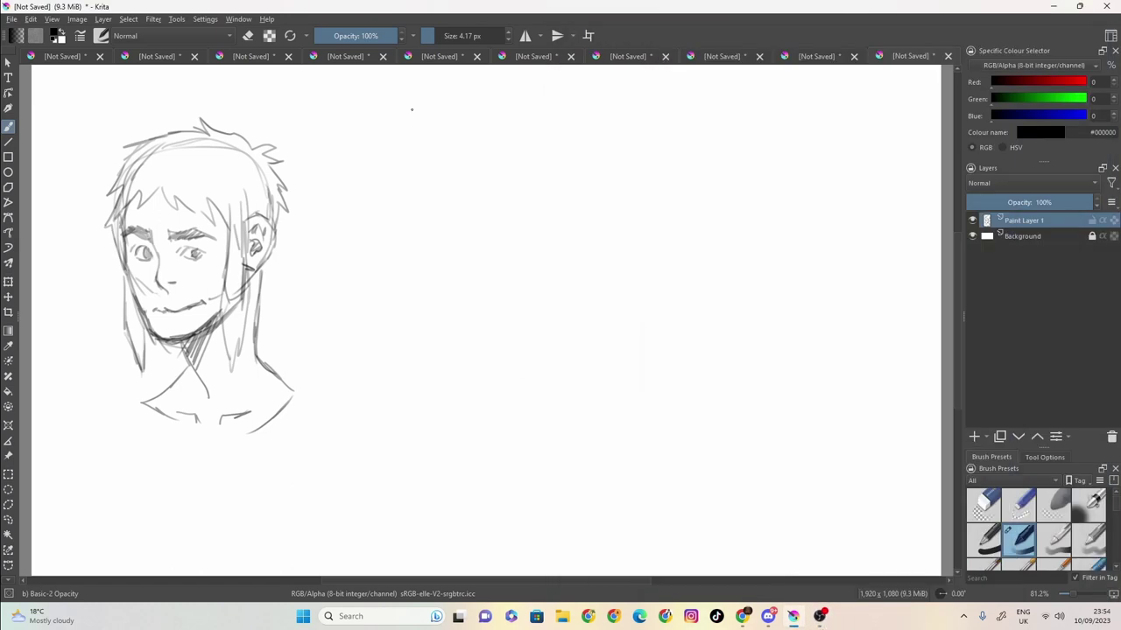
Sketch a smaller front-facing head outline beside the first portrait
mouse_move(385, 163)
mouse_down()
mouse_move(350, 188)
mouse_move(355, 249)
mouse_up()
mouse_move(348, 210)
mouse_down()
mouse_move(412, 161)
mouse_move(441, 209)
mouse_up()
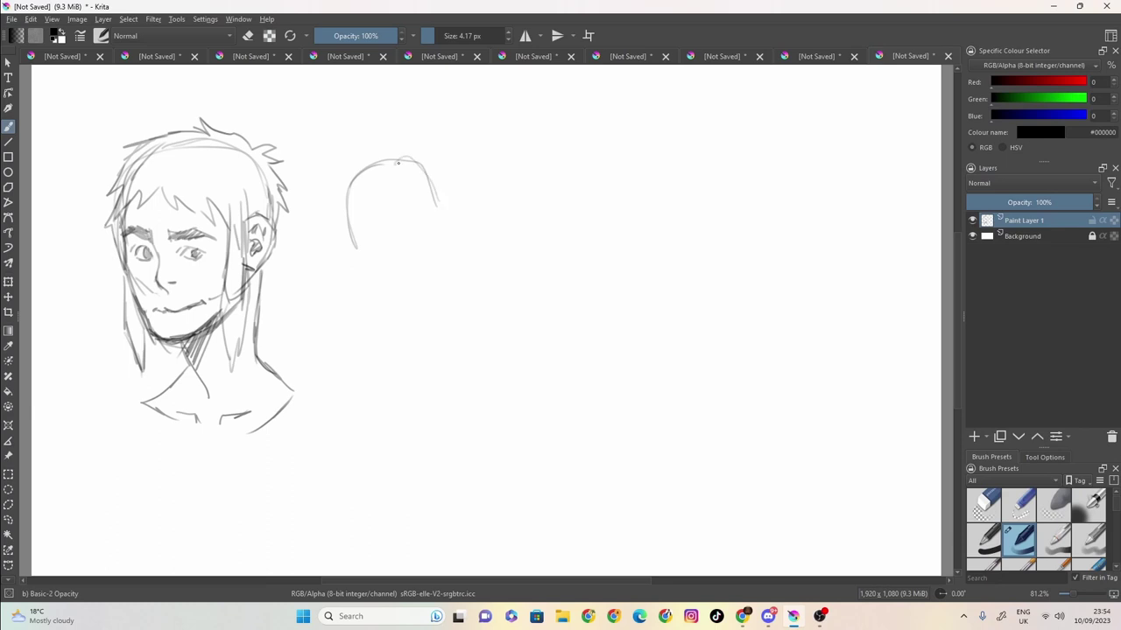
mouse_move(404, 160)
mouse_down()
mouse_move(435, 259)
mouse_move(441, 185)
mouse_up()
mouse_move(346, 210)
mouse_down()
mouse_move(354, 262)
mouse_move(397, 292)
mouse_move(438, 252)
mouse_move(440, 225)
mouse_up()
Add ears, long side strands, a parted fringe and a spiky hair outline to the front-facing head
mouse_move(372, 281)
mouse_down()
mouse_move(357, 235)
mouse_move(347, 297)
mouse_move(357, 320)
mouse_move(363, 216)
mouse_up()
drag(434, 207, 429, 326)
mouse_move(429, 324)
mouse_down()
mouse_move(447, 269)
mouse_move(446, 203)
mouse_up()
mouse_move(394, 175)
mouse_down()
mouse_move(429, 185)
mouse_move(417, 194)
mouse_move(436, 211)
mouse_move(380, 193)
mouse_move(365, 198)
mouse_move(359, 221)
mouse_move(354, 204)
mouse_move(343, 253)
mouse_move(349, 230)
mouse_up()
mouse_move(445, 215)
mouse_down()
mouse_move(456, 221)
mouse_move(448, 252)
mouse_up()
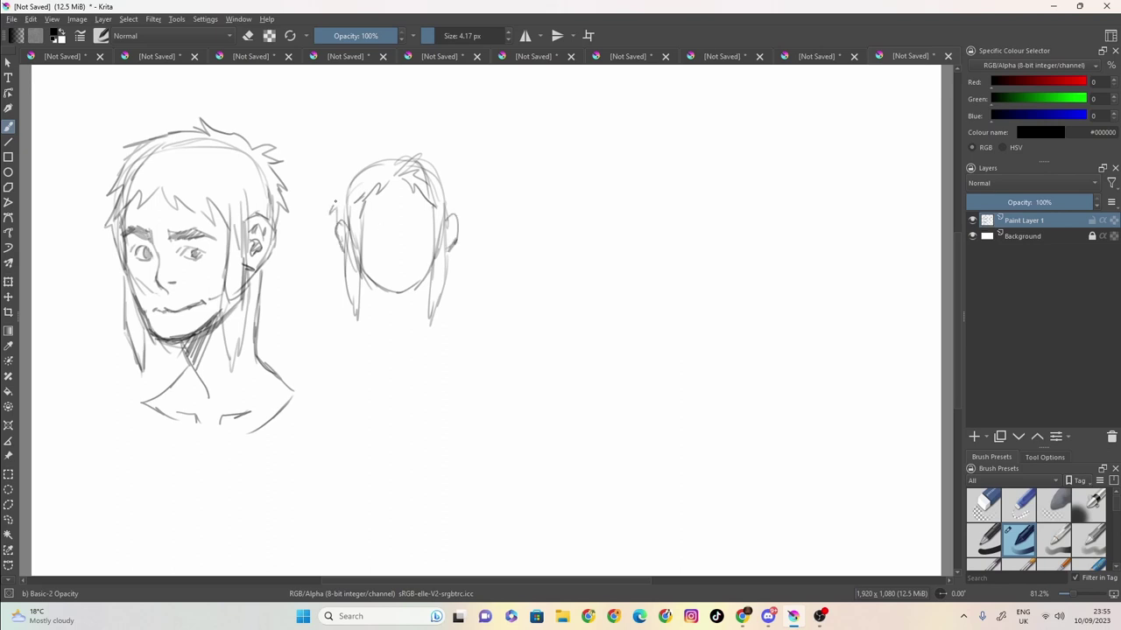
mouse_move(330, 213)
mouse_down()
mouse_move(358, 159)
mouse_move(435, 150)
mouse_move(451, 172)
mouse_move(458, 217)
mouse_up()
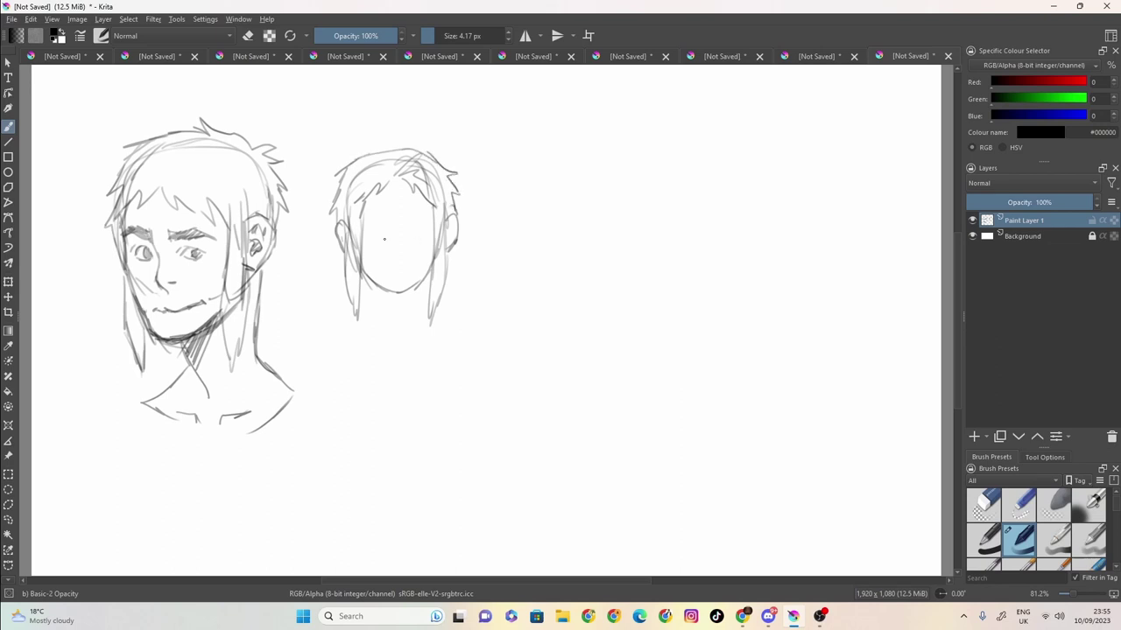
Draw the front-facing head's furrowed brows, eyes, nose and smile, and its shaded neck and shoulders
mouse_move(371, 221)
mouse_down()
mouse_move(422, 220)
mouse_move(383, 234)
mouse_move(418, 235)
mouse_up()
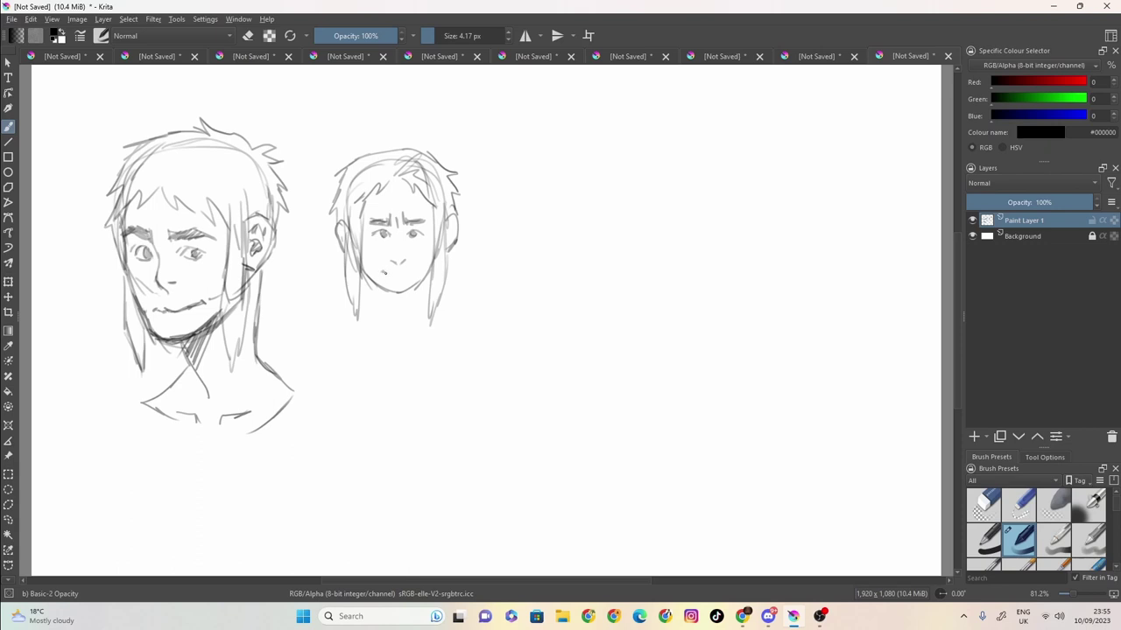
drag(406, 273, 419, 270)
mouse_move(372, 280)
mouse_down()
mouse_move(354, 330)
mouse_move(378, 349)
mouse_up()
mouse_move(428, 280)
mouse_down()
mouse_move(420, 317)
mouse_move(433, 335)
mouse_move(381, 344)
mouse_move(371, 319)
mouse_move(423, 328)
mouse_up()
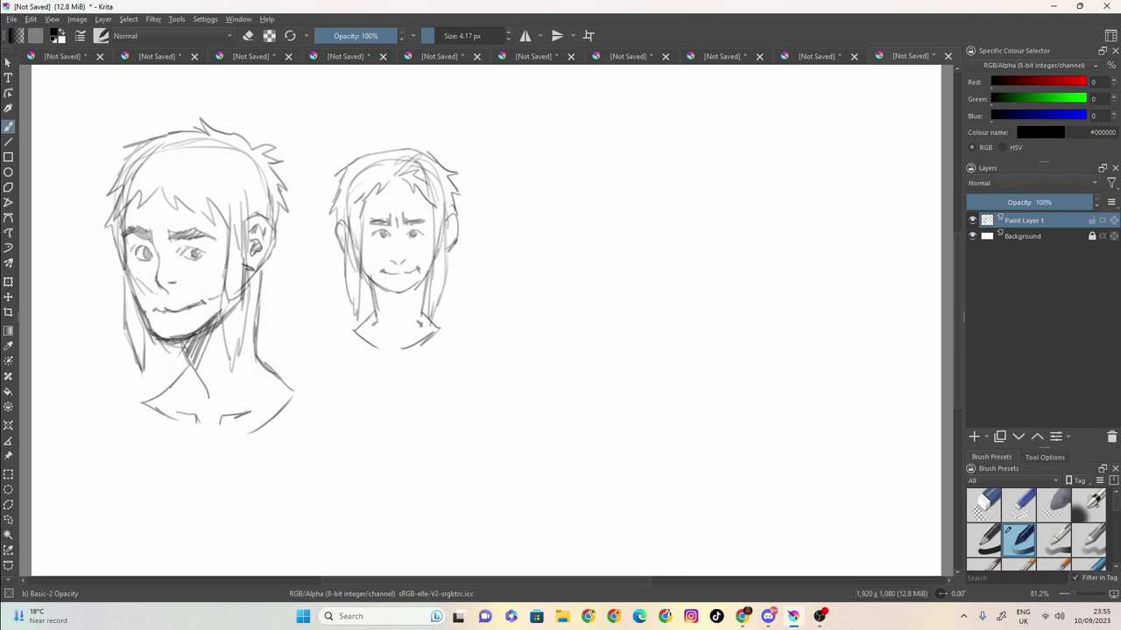
mouse_move(419, 284)
mouse_down()
mouse_move(380, 302)
mouse_move(401, 306)
mouse_move(418, 285)
mouse_up()
mouse_move(266, 261)
mouse_down()
mouse_move(256, 308)
mouse_move(262, 285)
mouse_up()
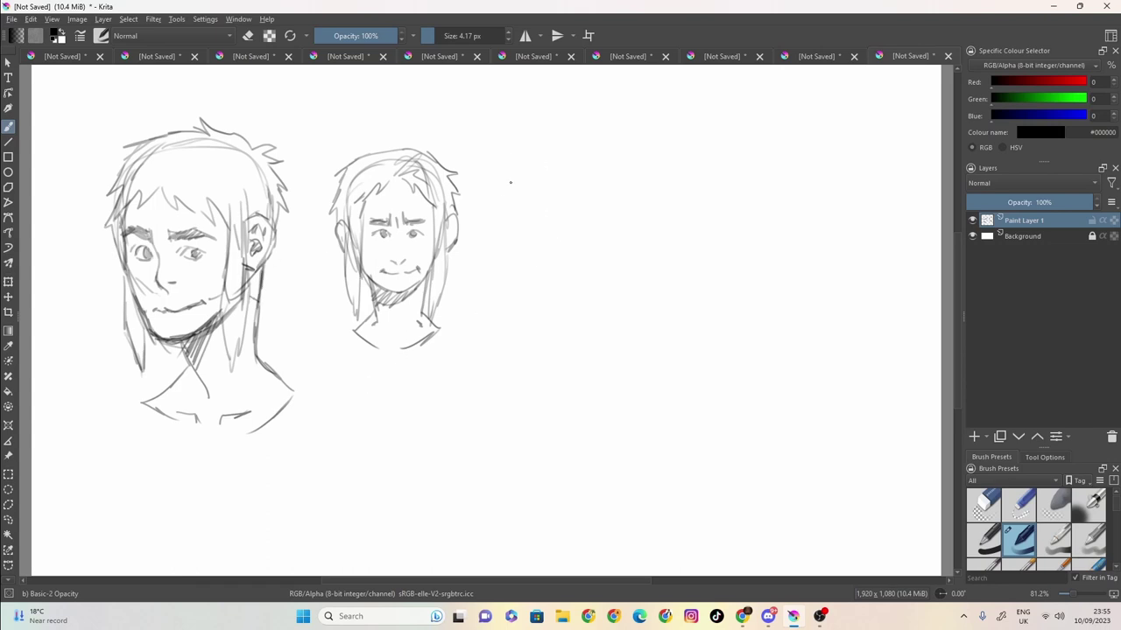
Sketch a third head in side profile with a rounded skull, nose, lips, chin, jaw and ear
mouse_move(509, 226)
mouse_down()
mouse_move(527, 193)
mouse_move(569, 173)
mouse_move(591, 179)
mouse_up()
mouse_move(554, 174)
mouse_down()
mouse_move(516, 197)
mouse_move(509, 219)
mouse_up()
mouse_move(510, 219)
mouse_down()
mouse_move(552, 173)
mouse_move(612, 176)
mouse_move(629, 245)
mouse_up()
mouse_move(583, 176)
mouse_down()
mouse_move(624, 232)
mouse_move(609, 273)
mouse_up()
mouse_move(614, 199)
mouse_down()
mouse_move(526, 189)
mouse_move(499, 275)
mouse_move(514, 287)
mouse_move(515, 315)
mouse_move(548, 317)
mouse_up()
mouse_move(572, 244)
mouse_down()
mouse_move(584, 237)
mouse_move(593, 268)
mouse_move(540, 310)
mouse_up()
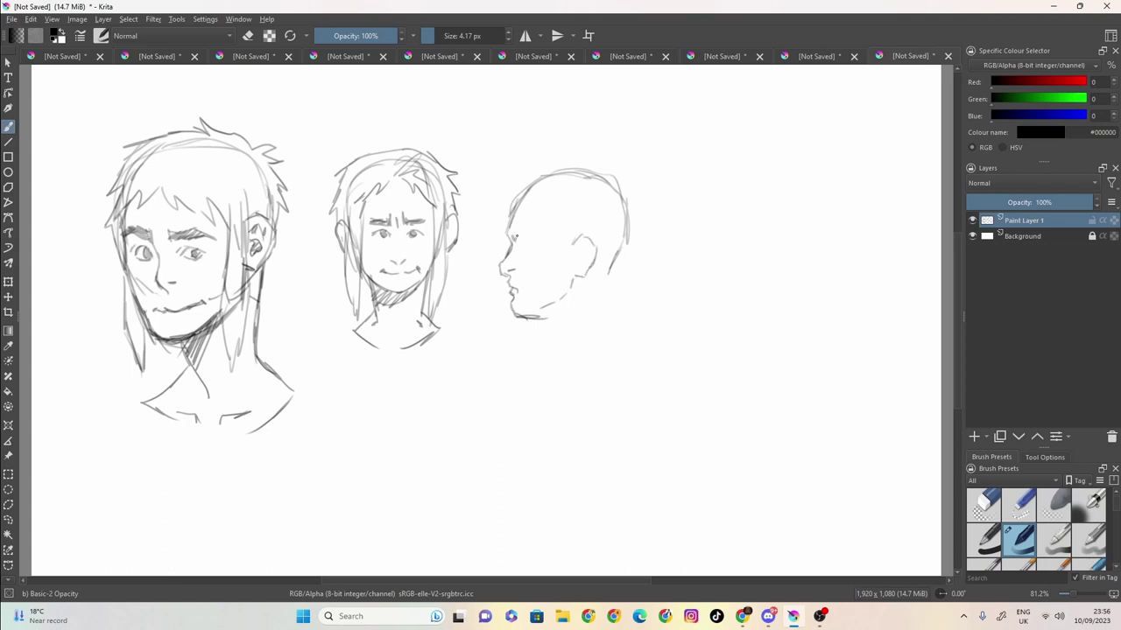
Add the profile head's eyebrow, long side strand, swept fringe and spiky hair at the back
mouse_move(515, 237)
mouse_down()
mouse_move(537, 231)
mouse_move(511, 235)
mouse_move(523, 231)
mouse_move(553, 287)
mouse_move(555, 361)
mouse_move(571, 233)
mouse_up()
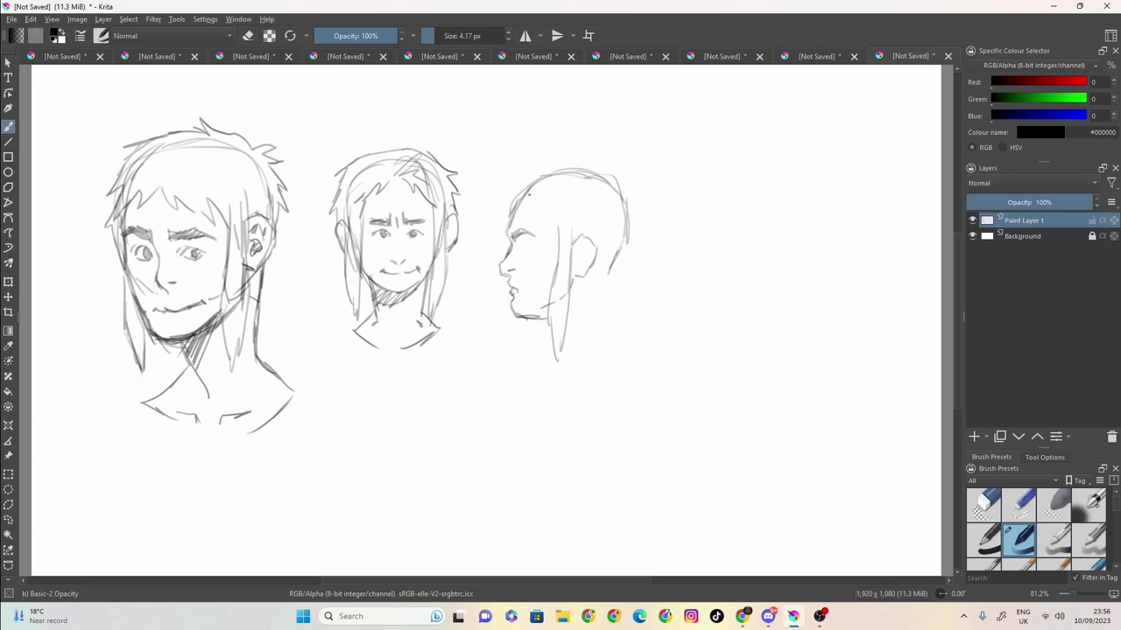
mouse_move(526, 199)
mouse_down()
mouse_move(547, 189)
mouse_move(561, 242)
mouse_up()
mouse_move(539, 193)
mouse_down()
mouse_move(555, 225)
mouse_move(506, 193)
mouse_move(557, 162)
mouse_move(634, 200)
mouse_move(640, 237)
mouse_move(607, 299)
mouse_up()
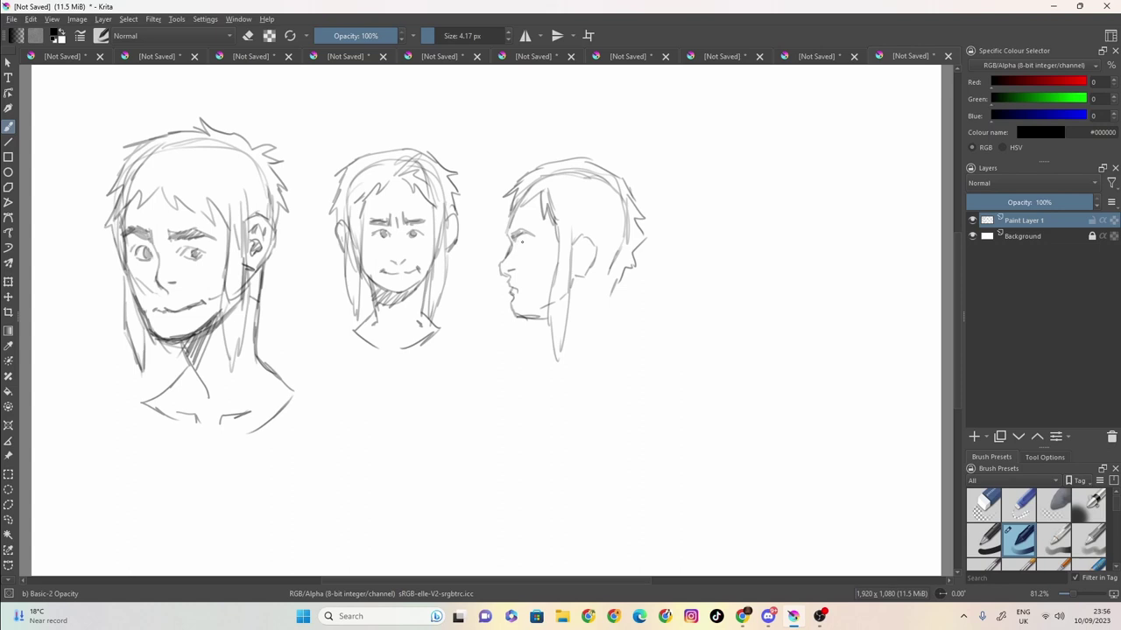
Draw the profile head's eye, neck lines and inner ear details
drag(522, 242, 533, 244)
drag(521, 250, 530, 253)
drag(539, 319, 534, 364)
mouse_move(635, 244)
mouse_down()
mouse_move(607, 303)
mouse_move(586, 286)
mouse_move(609, 302)
mouse_move(638, 367)
mouse_up()
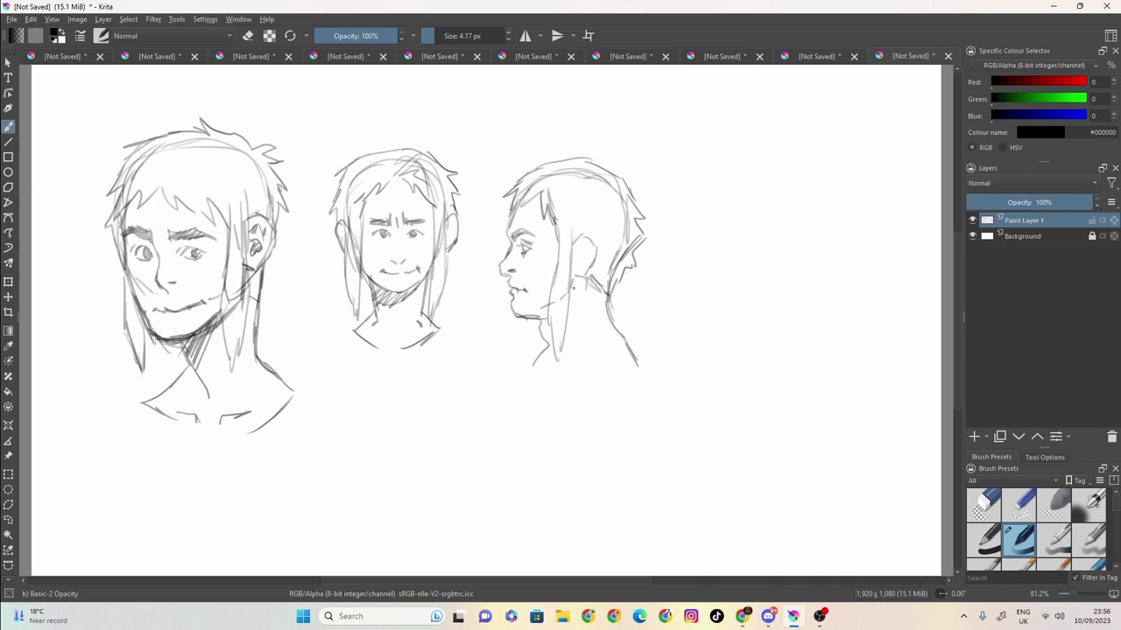
drag(575, 252, 581, 264)
Close the sketch document and save it as a Krita document named "rando sketch"
click(947, 56)
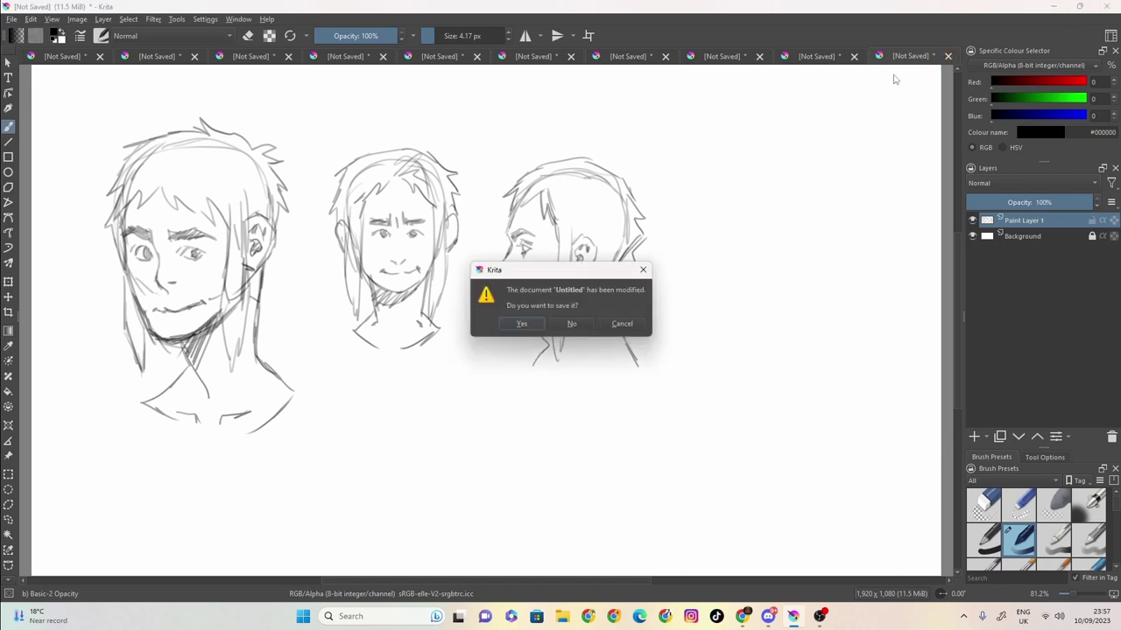
click(538, 324)
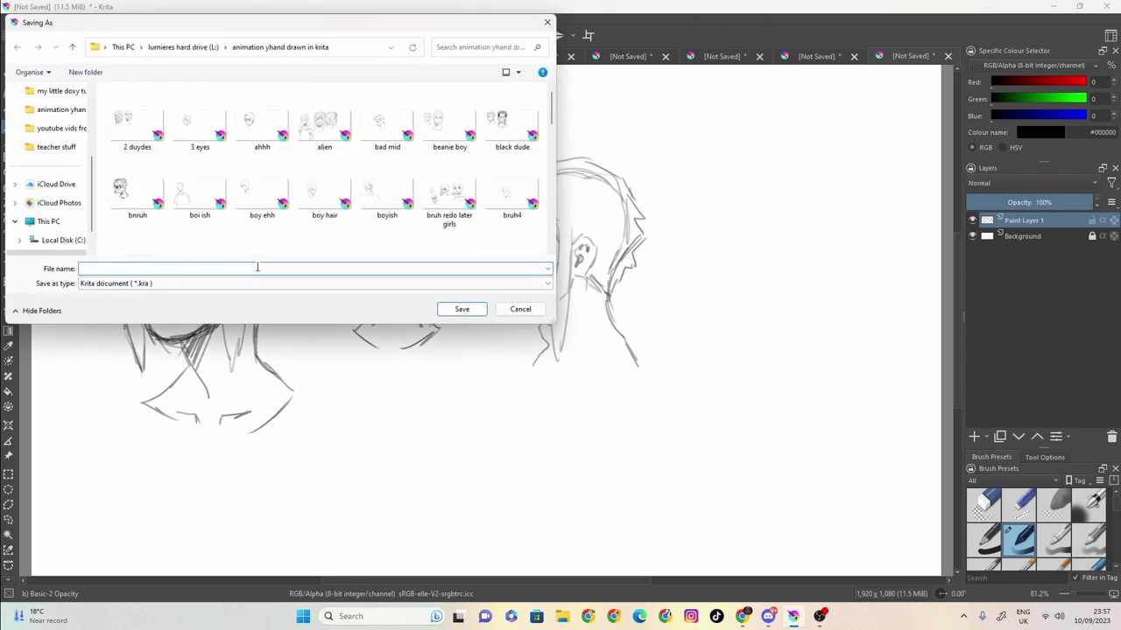
text(rando sketch)
click(462, 309)
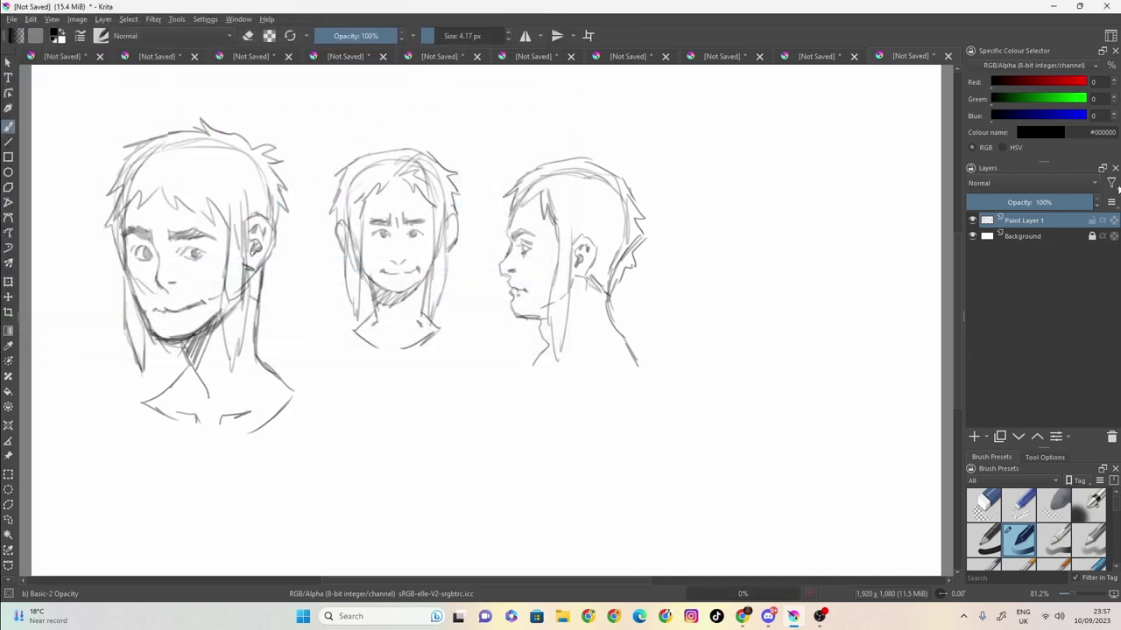
Quit the program, discarding the changes in the remaining unsaved documents
click(948, 56)
click(1105, 7)
click(570, 324)
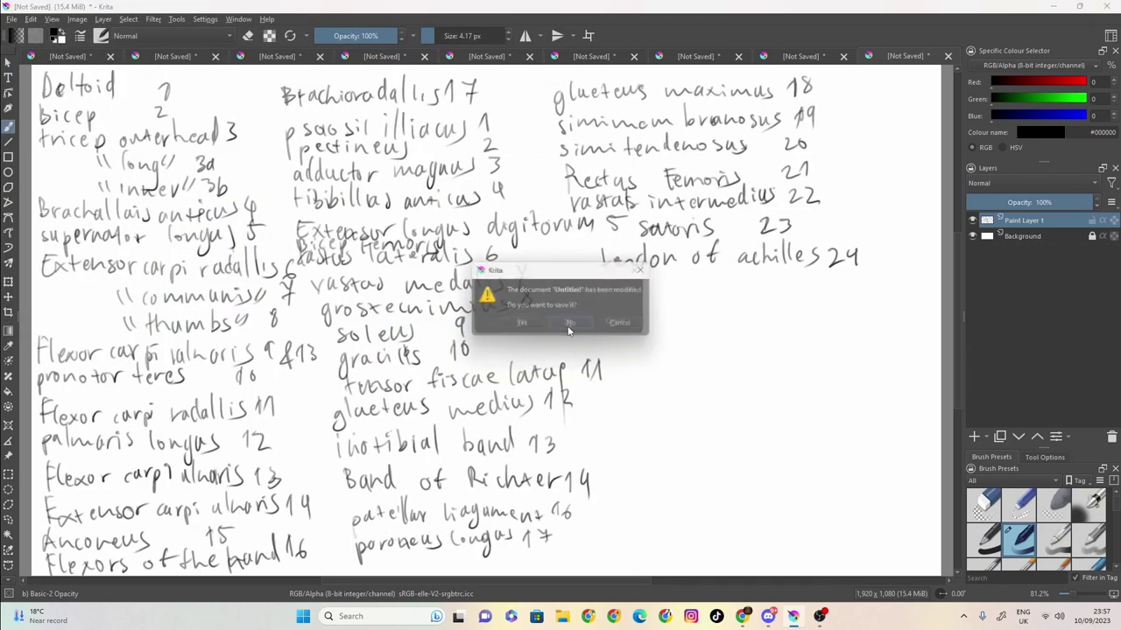
click(570, 324)
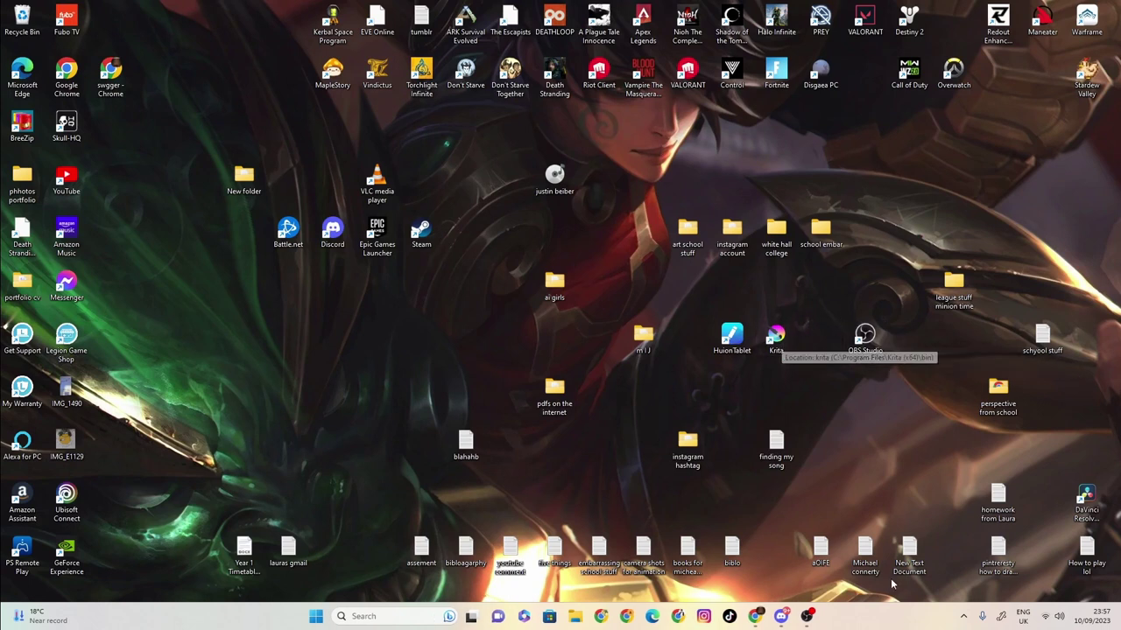
click(806, 617)
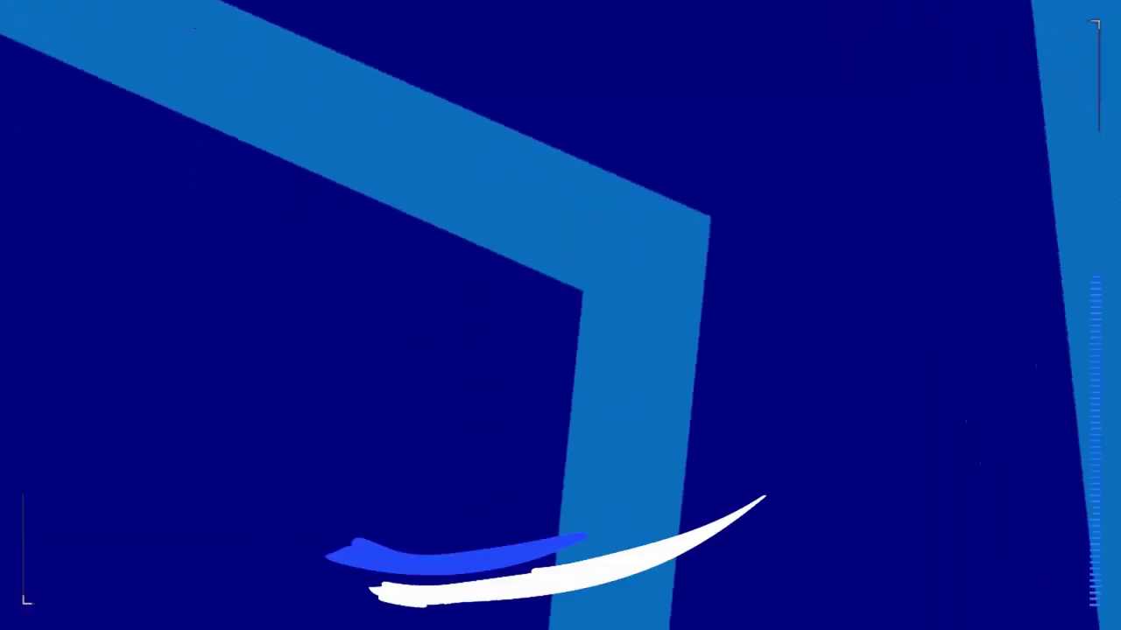